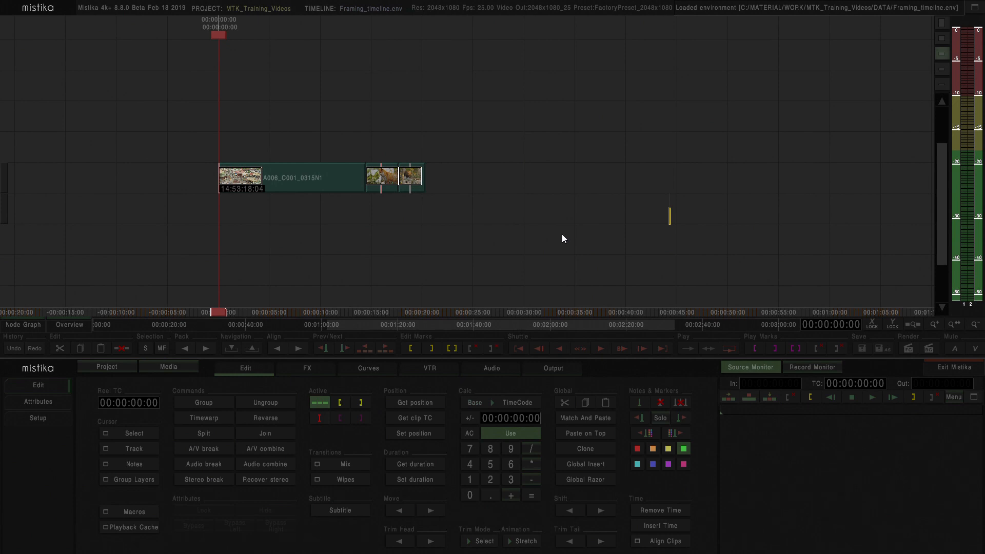
# Open the A006_C001_0315N1 clip in the effects editor and turn the storyboard off
pyautogui.click(294, 132)
pyautogui.click(271, 180)
pyautogui.doubleClick(279, 181)
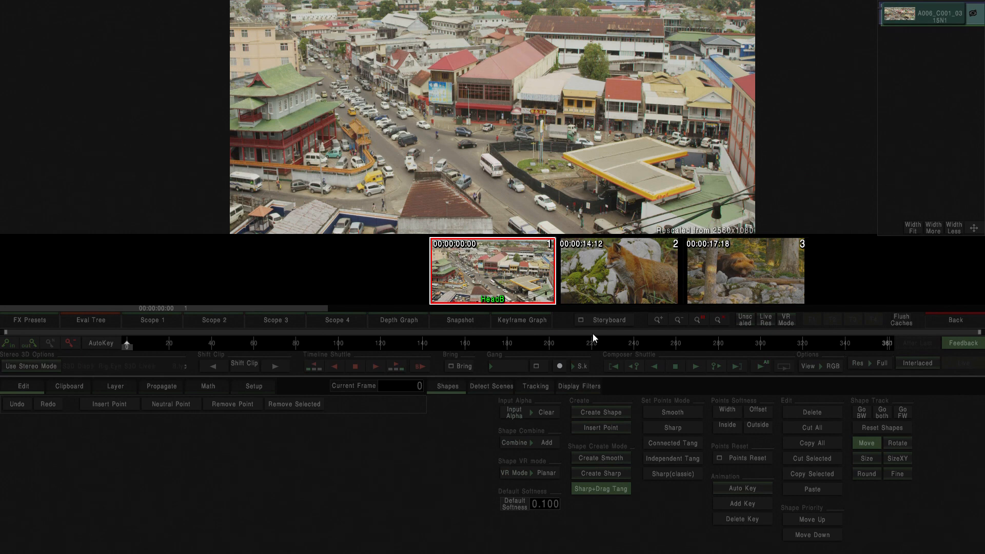
pyautogui.click(598, 321)
pyautogui.click(593, 166)
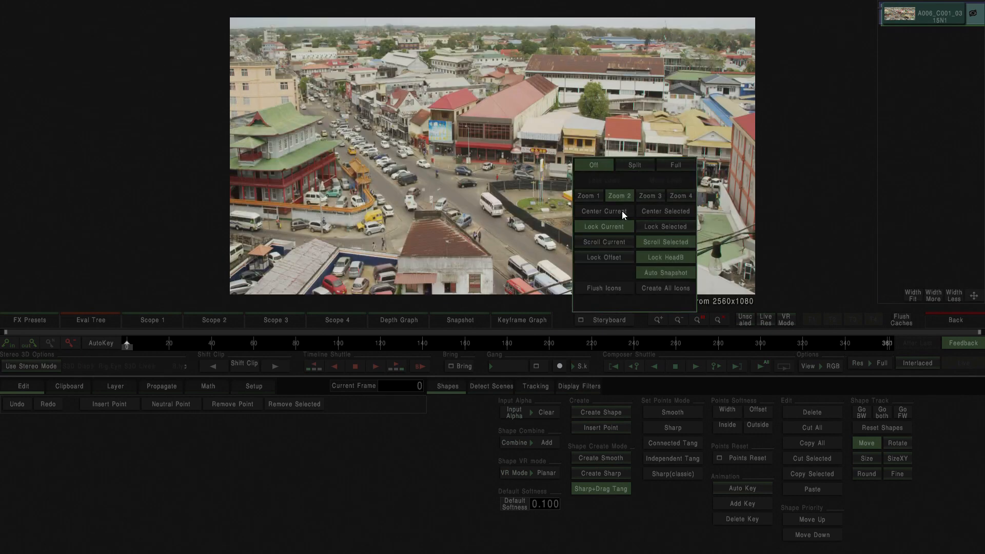
pyautogui.click(596, 323)
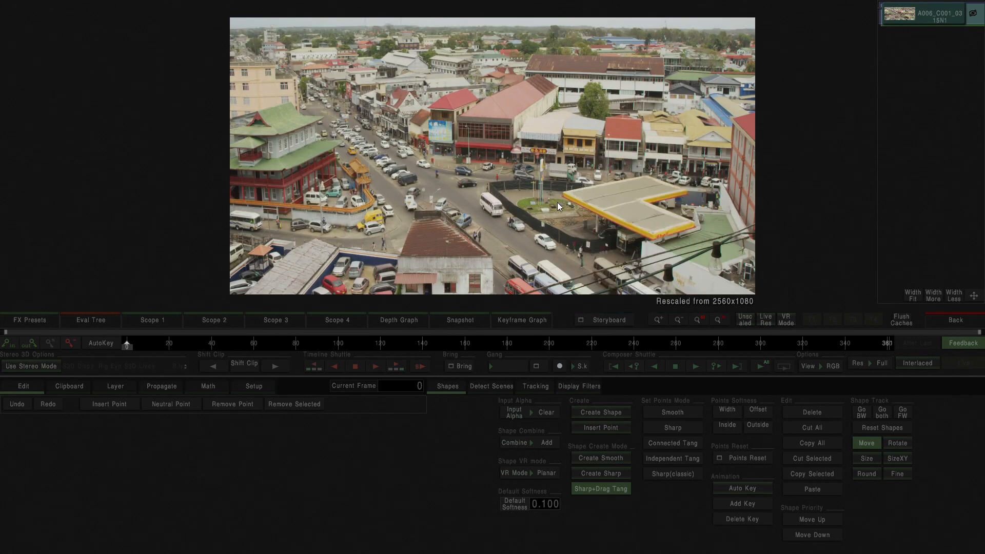
# Examine the rescaling information of the street clip and of the following fox and bear clips
pyautogui.moveTo(611, 227); pyautogui.dragTo(639, 236)
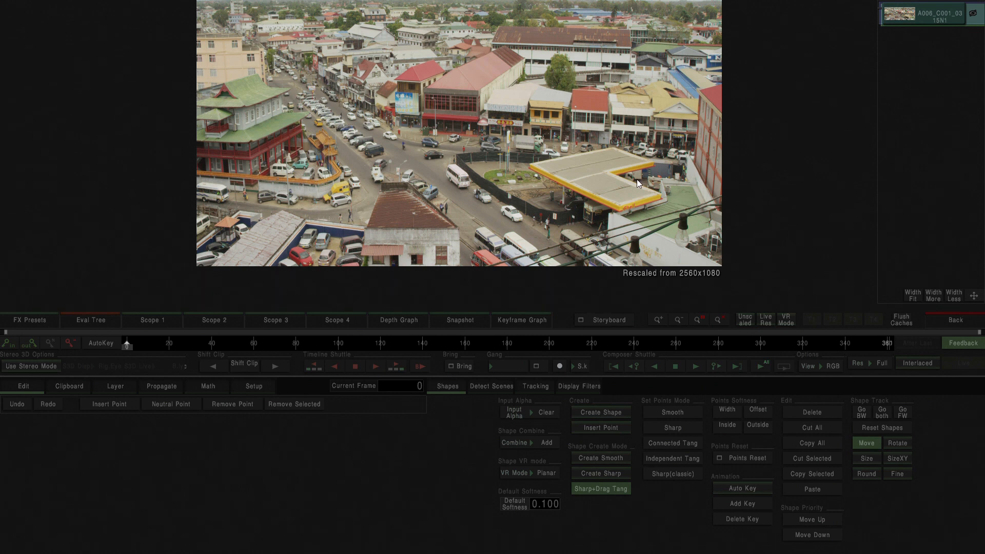
pyautogui.moveTo(636, 179)
pyautogui.mouseDown()
pyautogui.moveTo(667, 220)
pyautogui.moveTo(623, 175)
pyautogui.mouseUp()
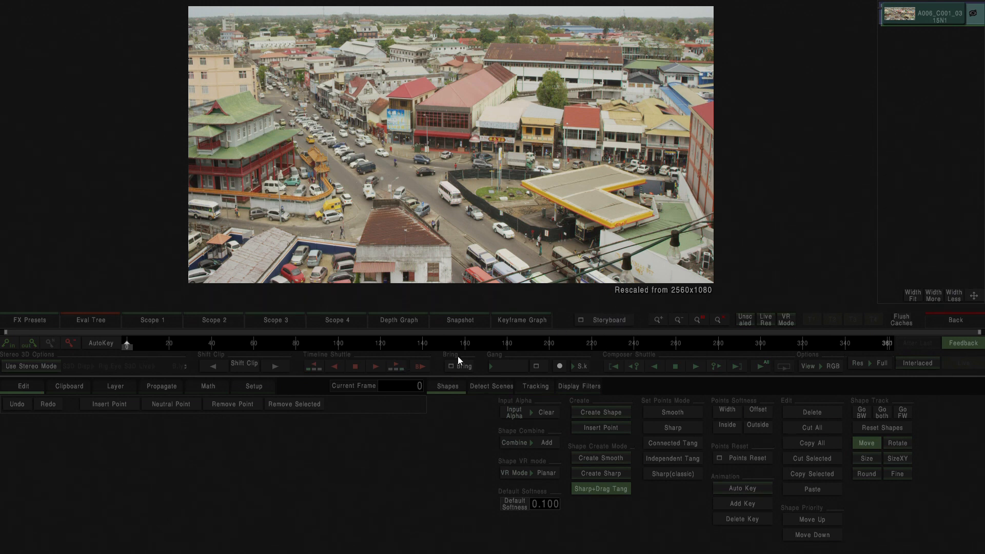
pyautogui.click(397, 368)
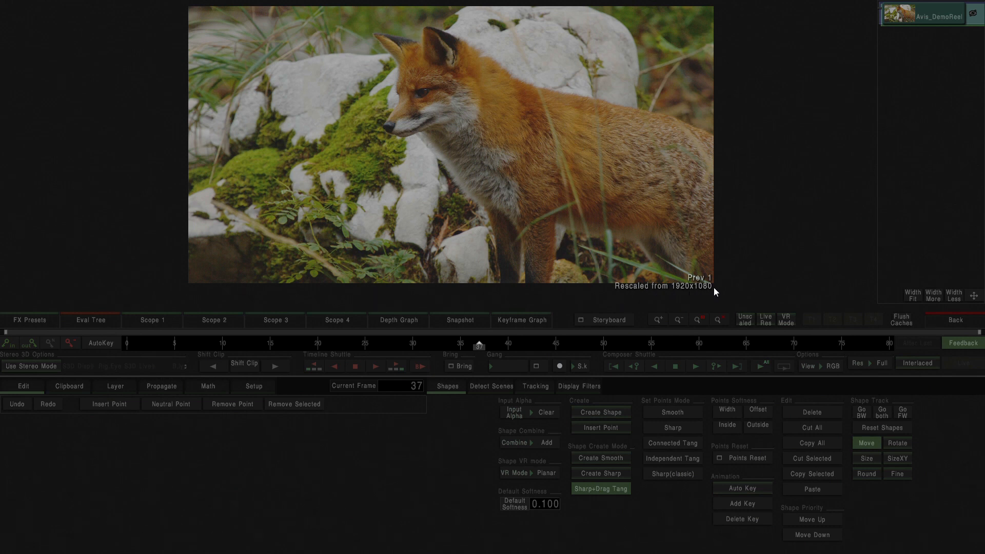
pyautogui.click(397, 366)
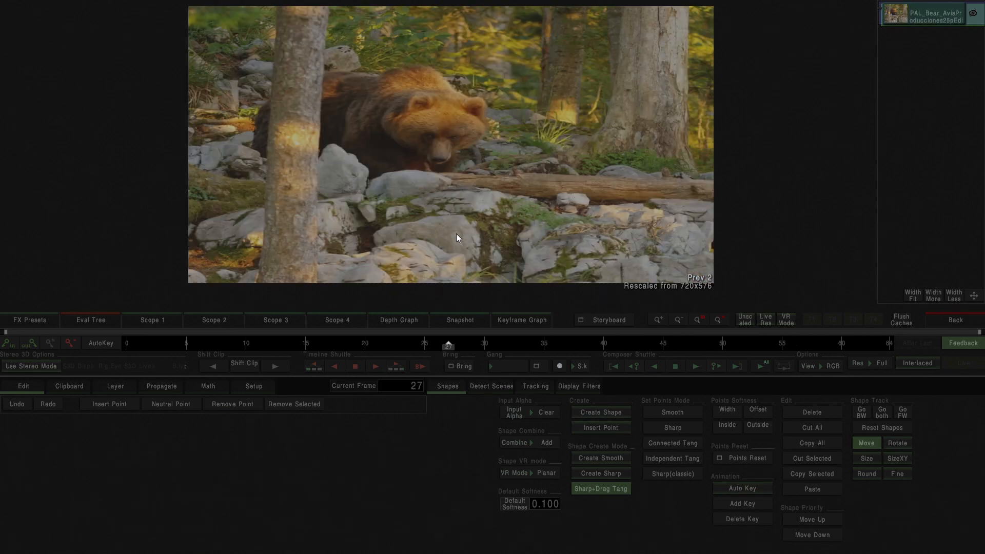
pyautogui.moveTo(539, 223); pyautogui.dragTo(564, 207)
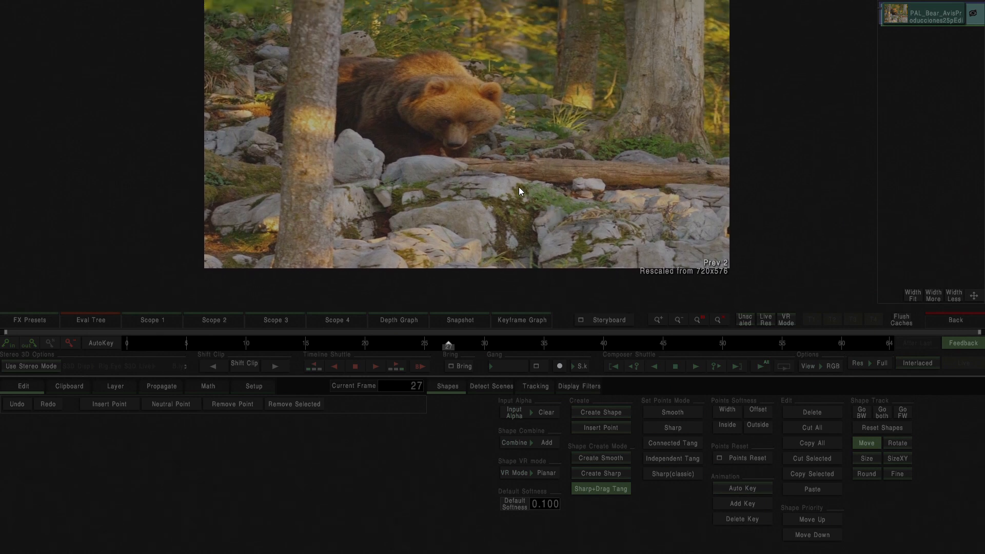
pyautogui.scroll(-1, 531, 178)
pyautogui.scroll(1, 530, 181)
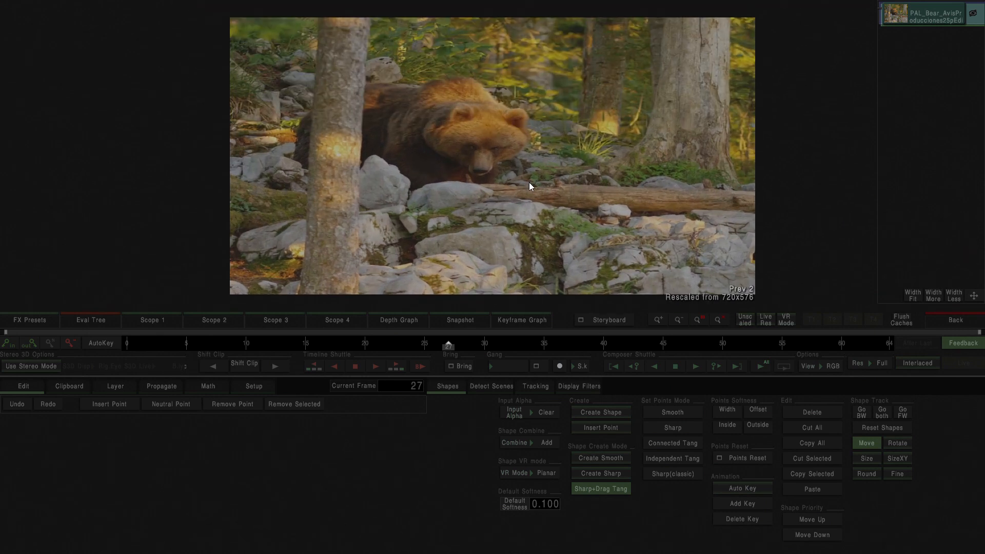
pyautogui.scroll(-1, 530, 185)
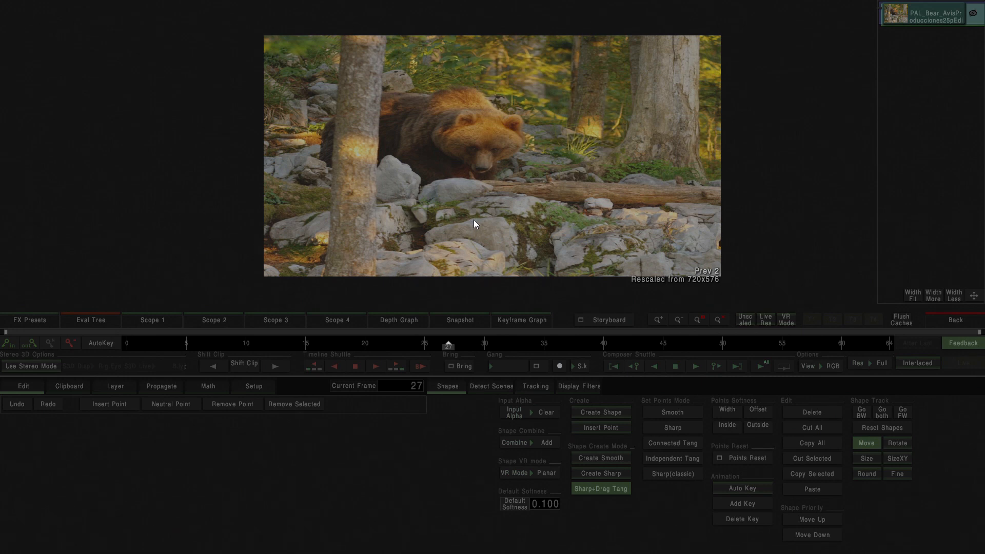
# Compare the bear clip's unscaled view with its rescaled view, ending on the rescaled one
pyautogui.click(747, 320)
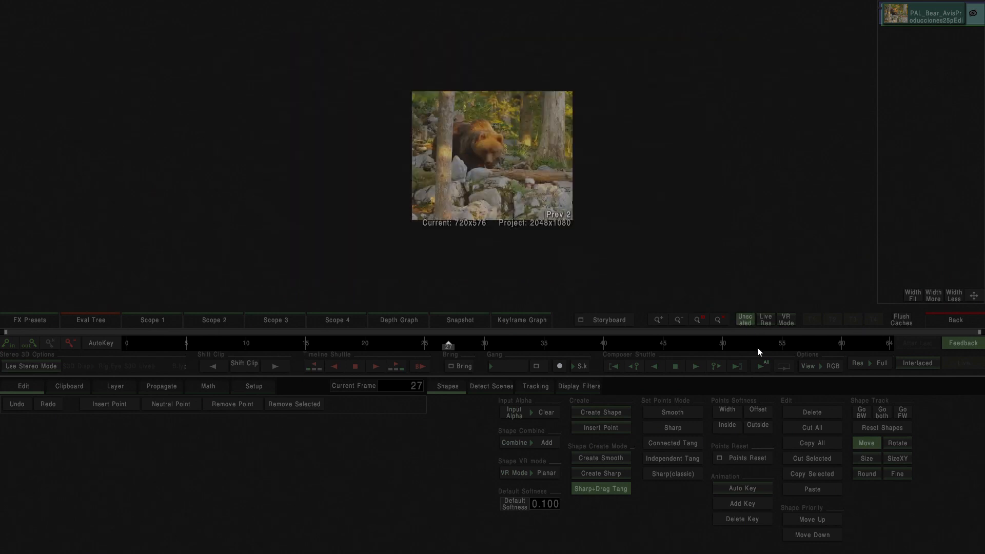
pyautogui.scroll(3, 556, 236)
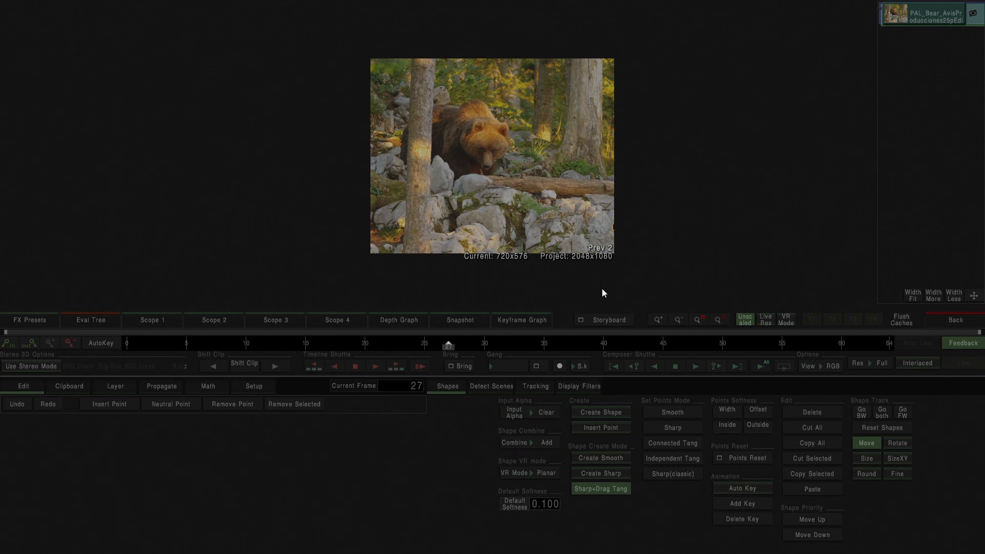
pyautogui.click(749, 318)
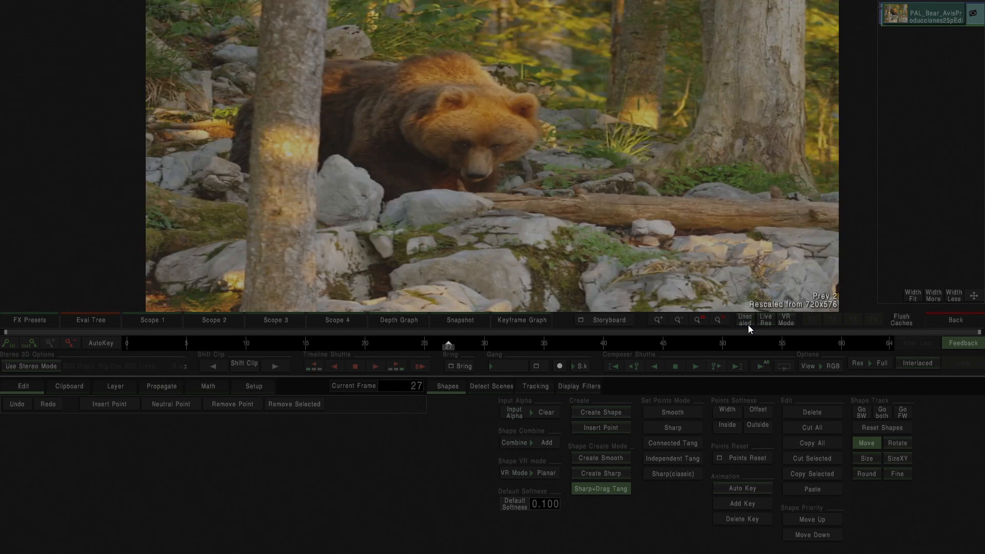
pyautogui.click(747, 325)
pyautogui.click(744, 325)
pyautogui.click(746, 323)
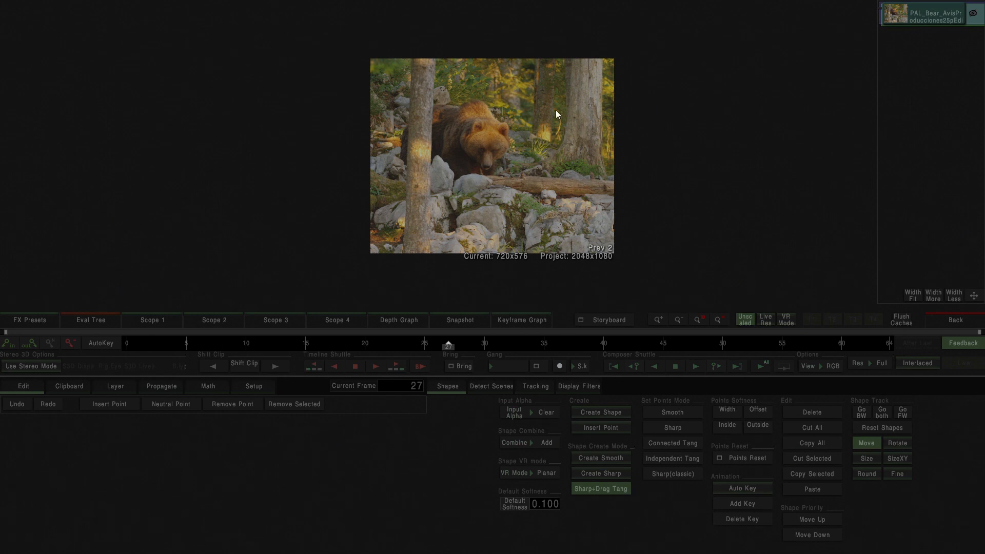
pyautogui.scroll(-1, 611, 177)
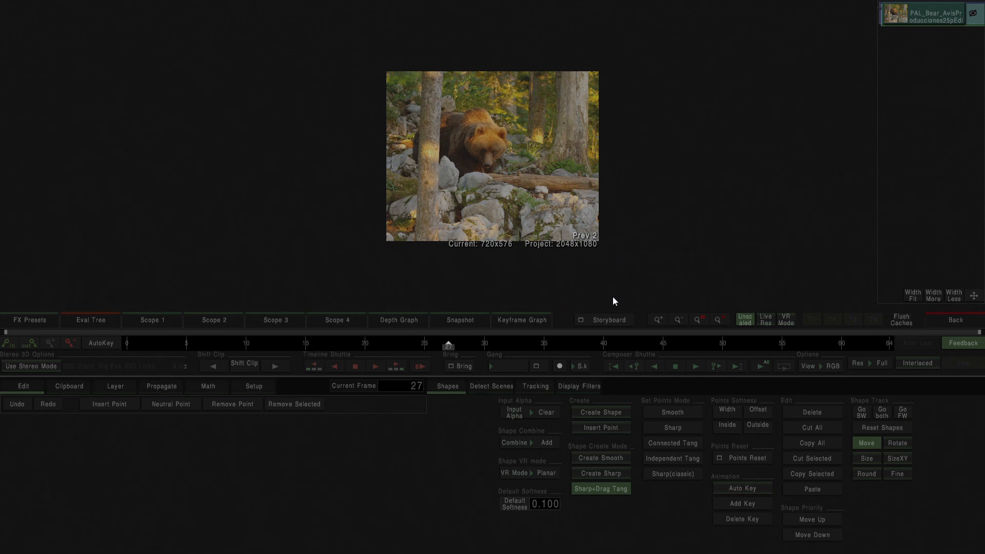
pyautogui.click(747, 322)
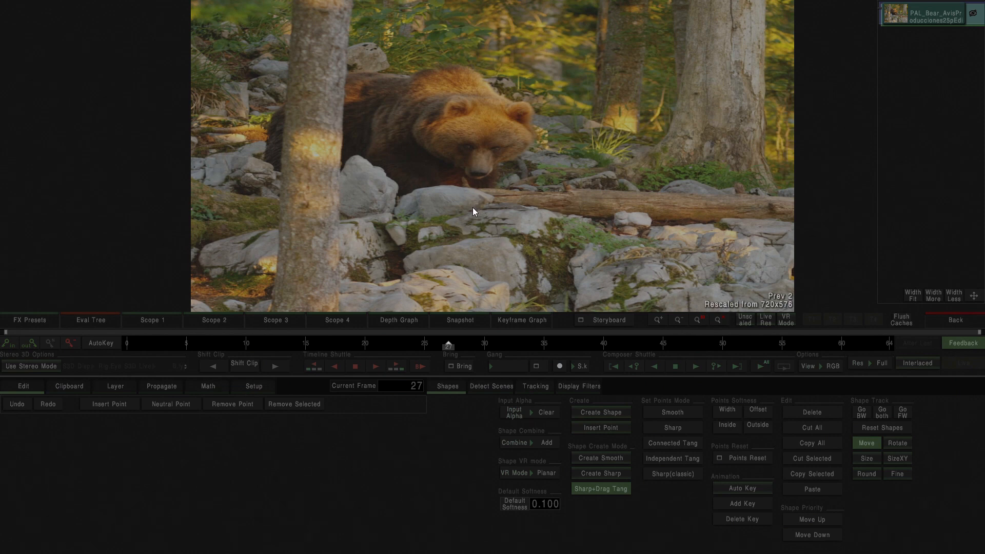
# Go back to the fox clip and compare its unscaled and rescaled views
pyautogui.press('pageup')
pyautogui.scroll(-8, 720, 199)
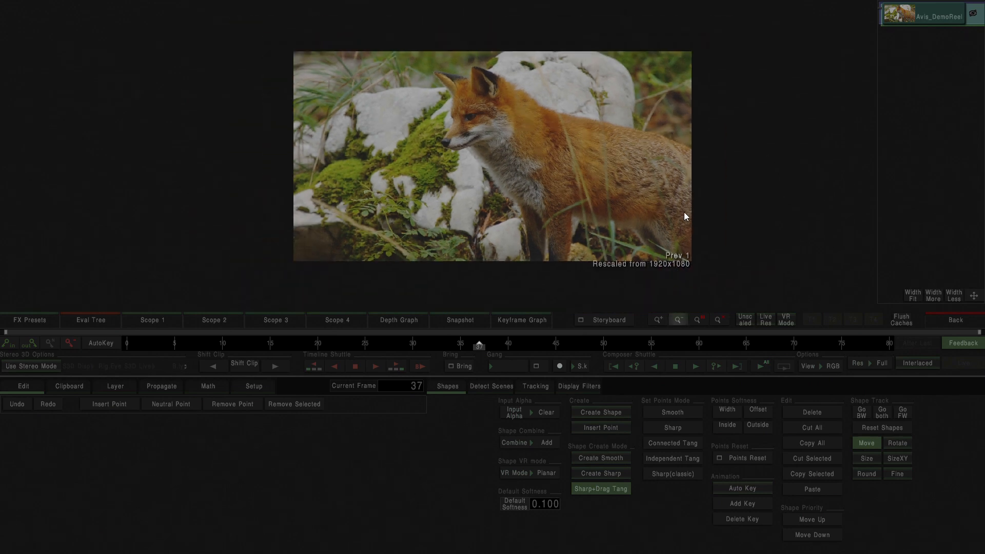
pyautogui.click(747, 321)
pyautogui.click(746, 320)
pyautogui.click(746, 321)
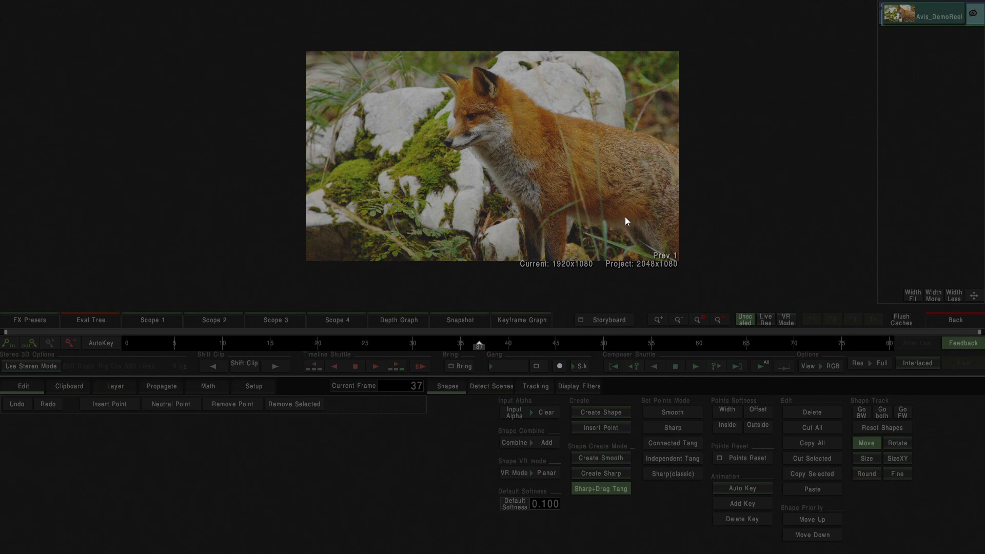
pyautogui.click(748, 322)
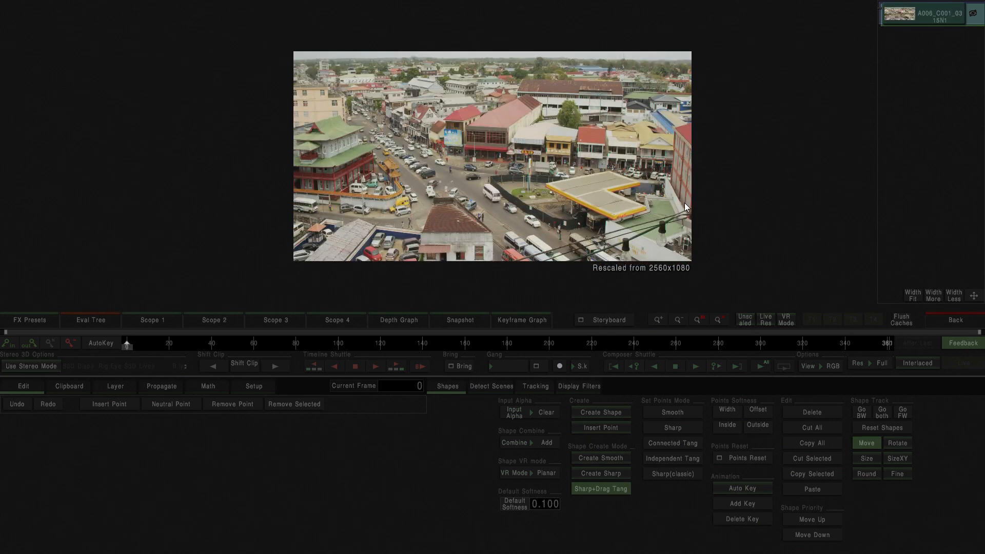
# Compare the street clip's unscaled and rescaled views, ending with the unscaled display off
pyautogui.click(745, 322)
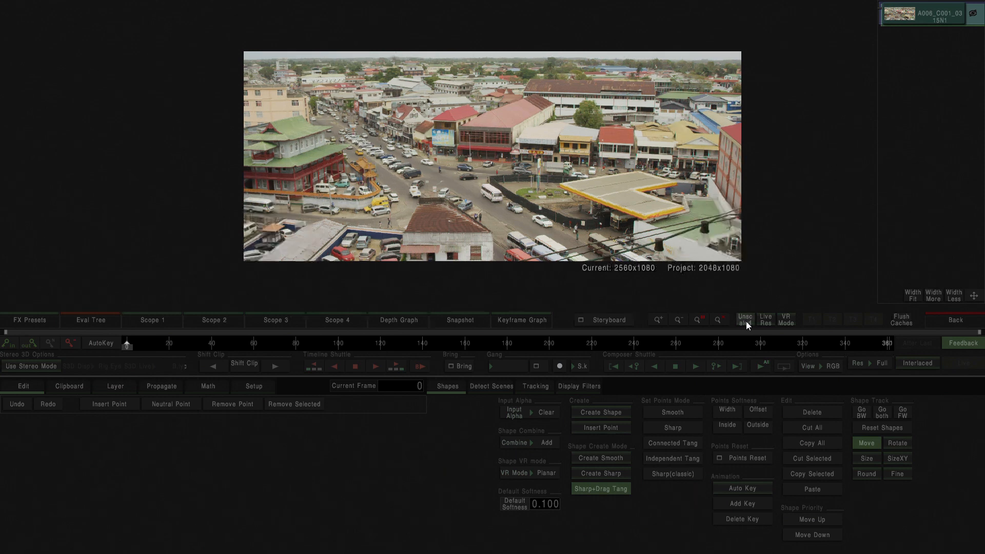
pyautogui.click(746, 321)
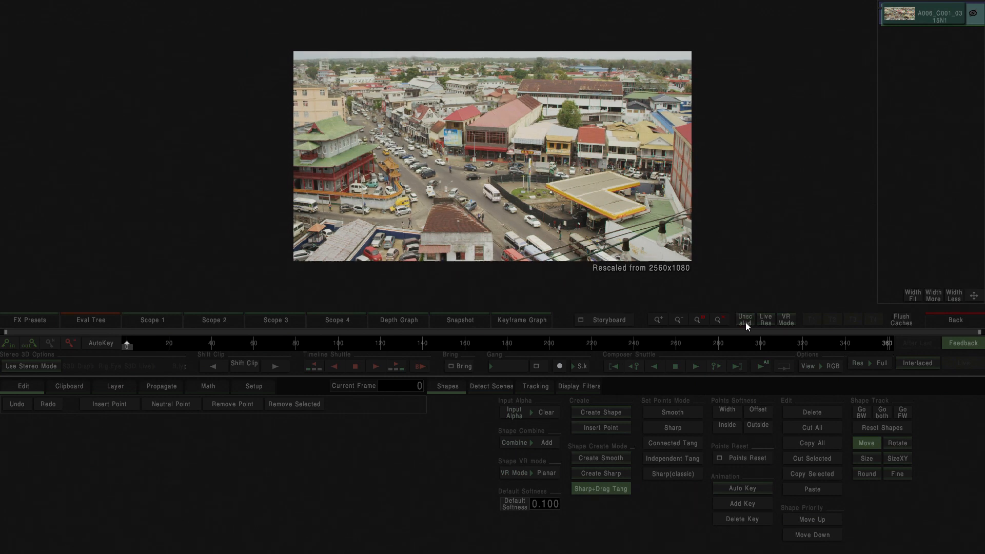
pyautogui.click(746, 321)
pyautogui.click(745, 321)
pyautogui.click(747, 318)
pyautogui.click(745, 321)
pyautogui.click(745, 321)
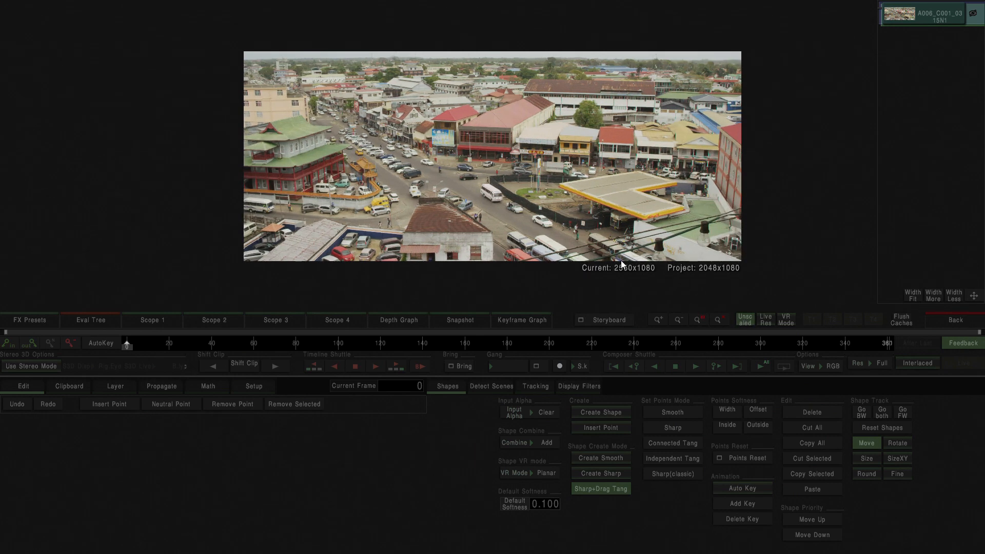
pyautogui.click(748, 320)
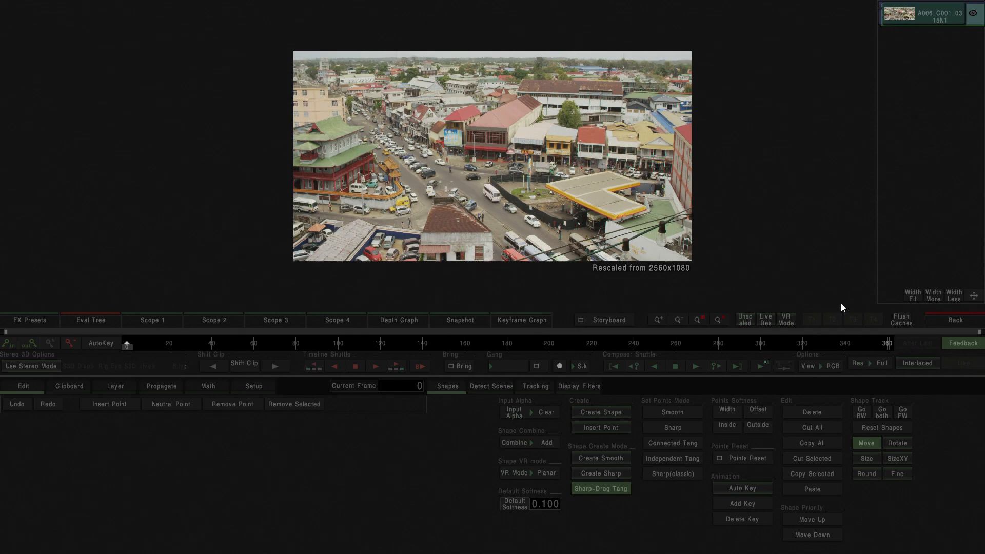
# Return to the timeline and apply a Framing effect to all three clips
pyautogui.click(933, 318)
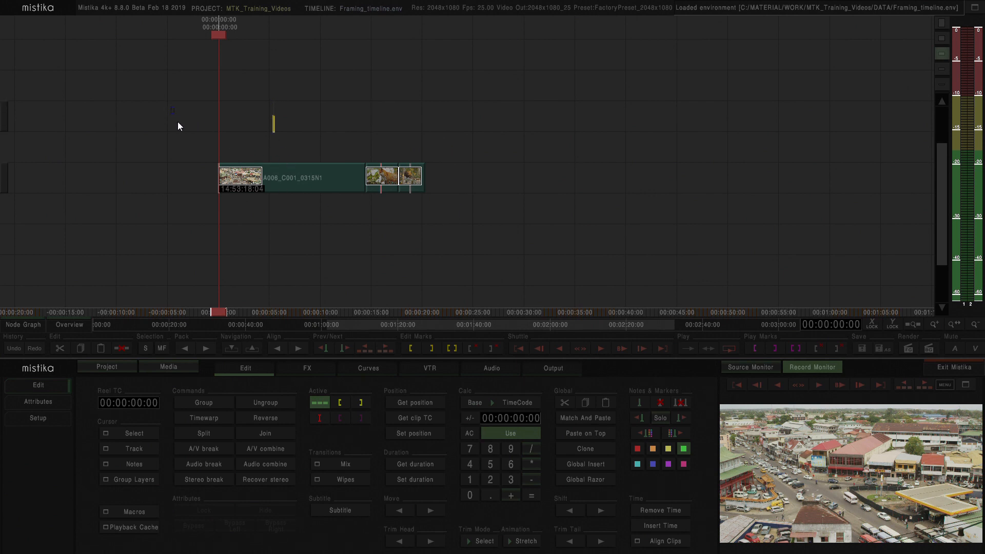
pyautogui.moveTo(537, 235); pyautogui.dragTo(533, 236)
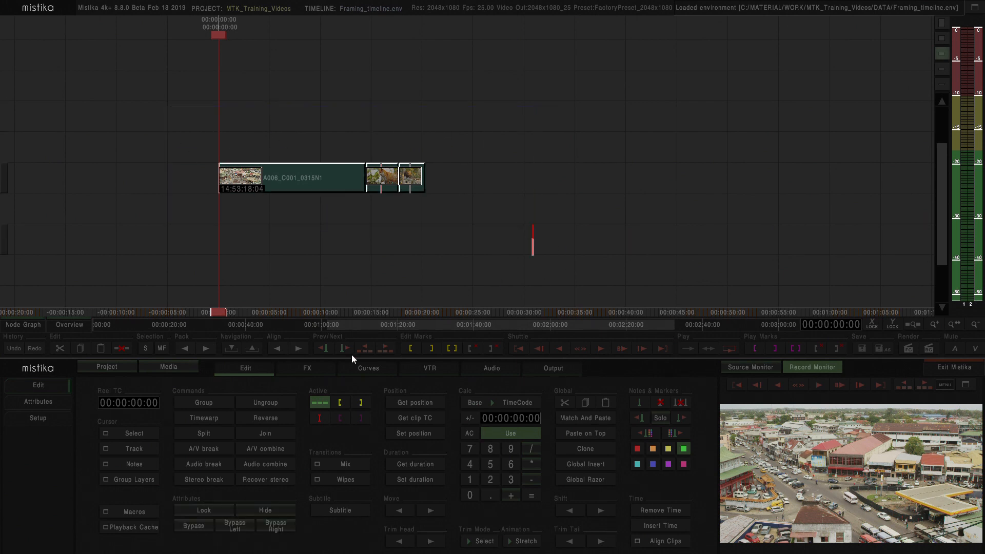
pyautogui.click(306, 369)
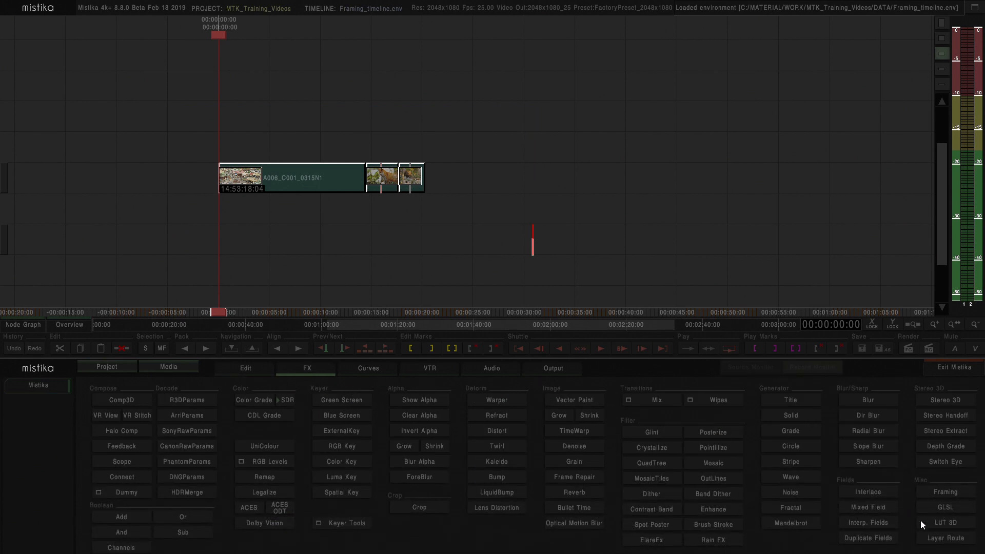
pyautogui.click(943, 491)
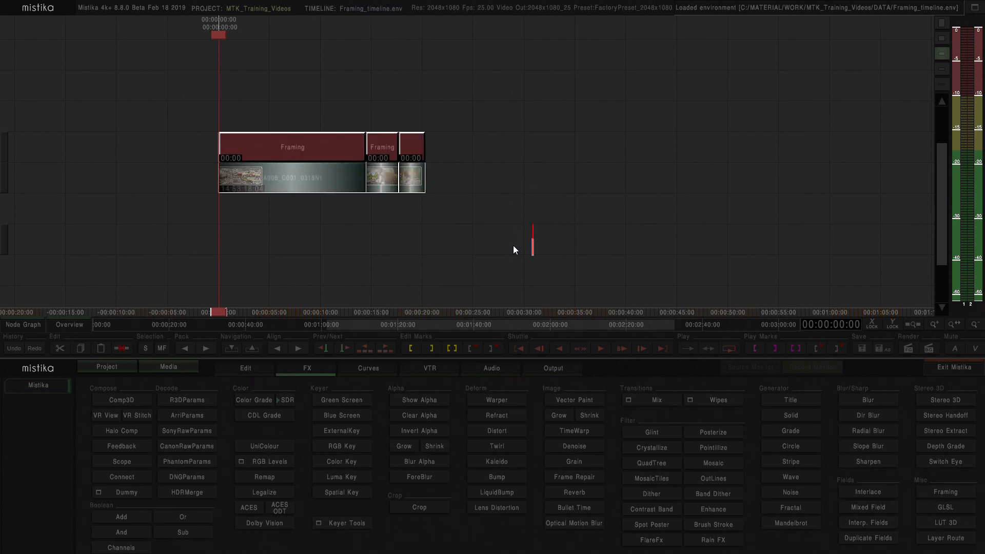
# Open the Framing effect above the first clip and set its Result Size to Project
pyautogui.click(284, 91)
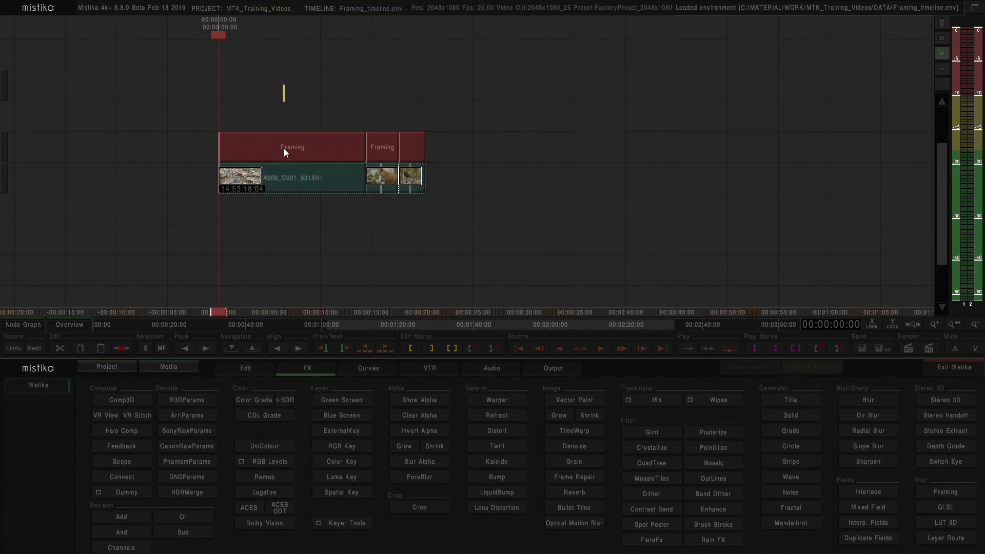
pyautogui.doubleClick(286, 148)
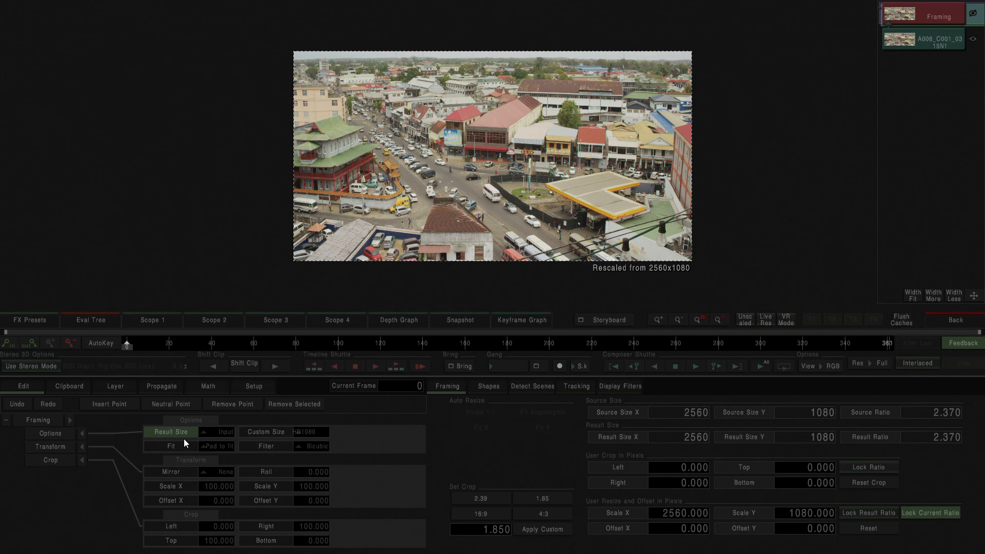
pyautogui.click(221, 432)
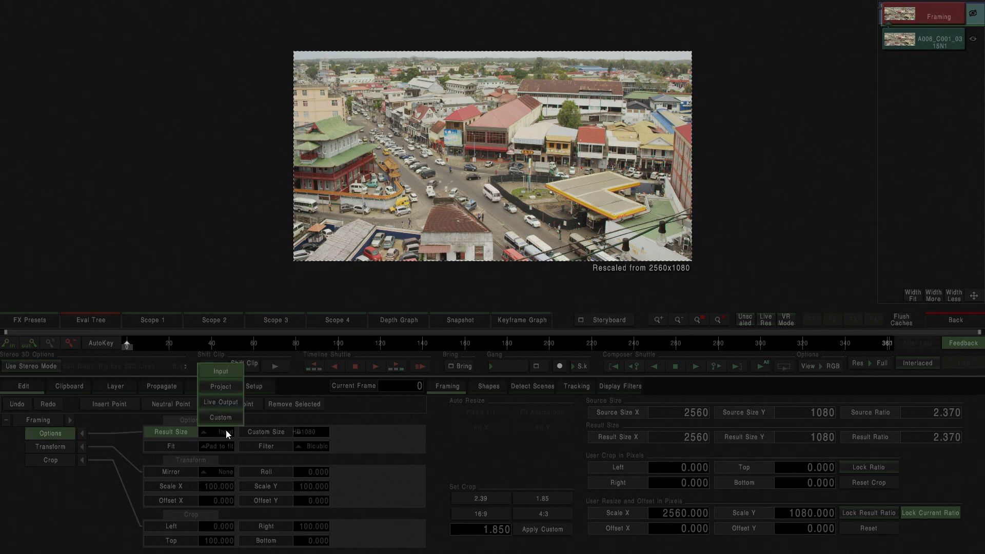
pyautogui.click(220, 387)
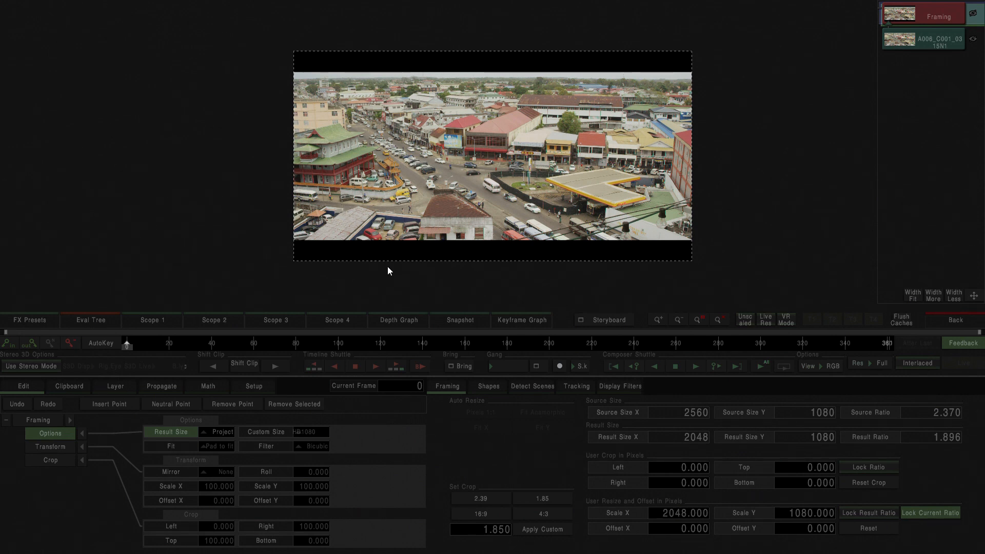
# Set the Framing effect's Fit mode to Fit to fill (uneven scale)
pyautogui.click(180, 446)
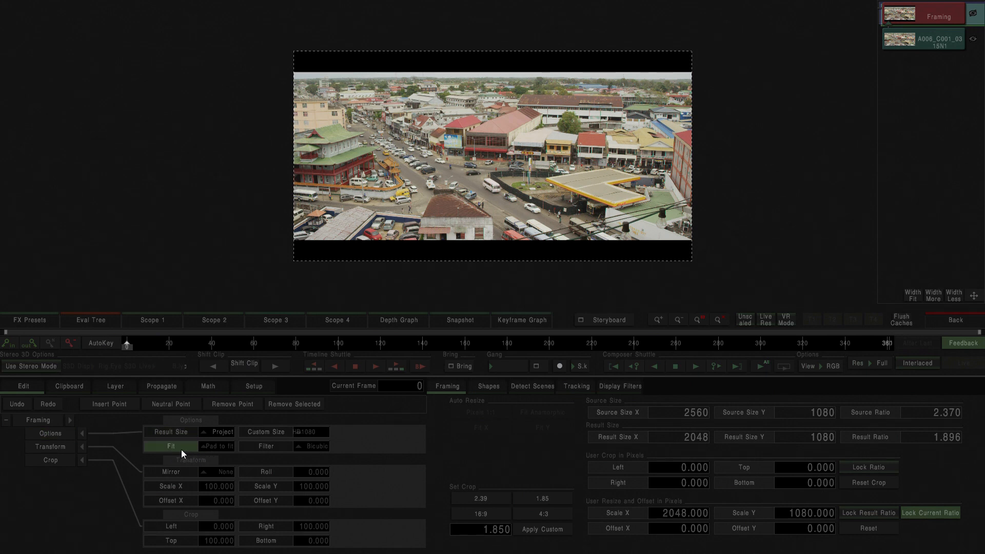
pyautogui.click(222, 447)
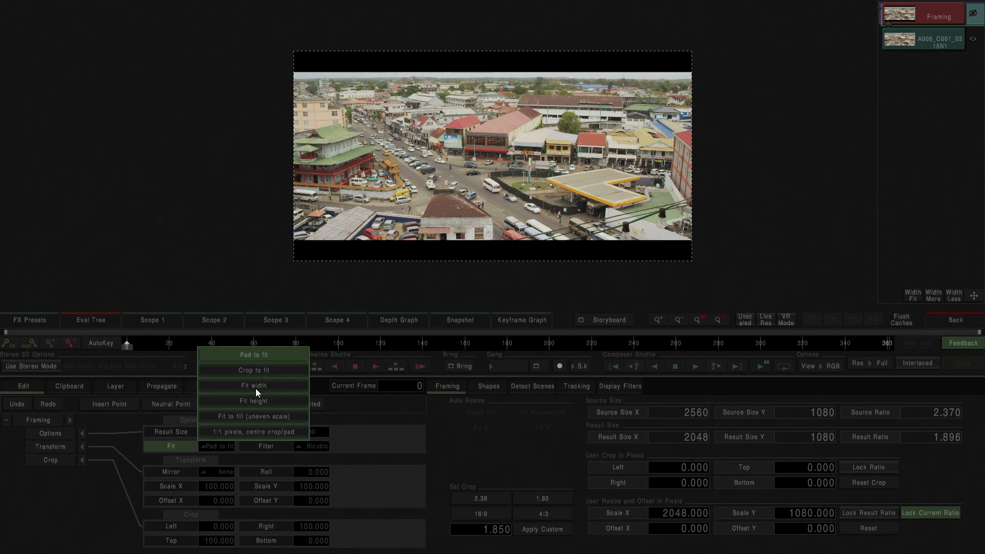
pyautogui.click(238, 418)
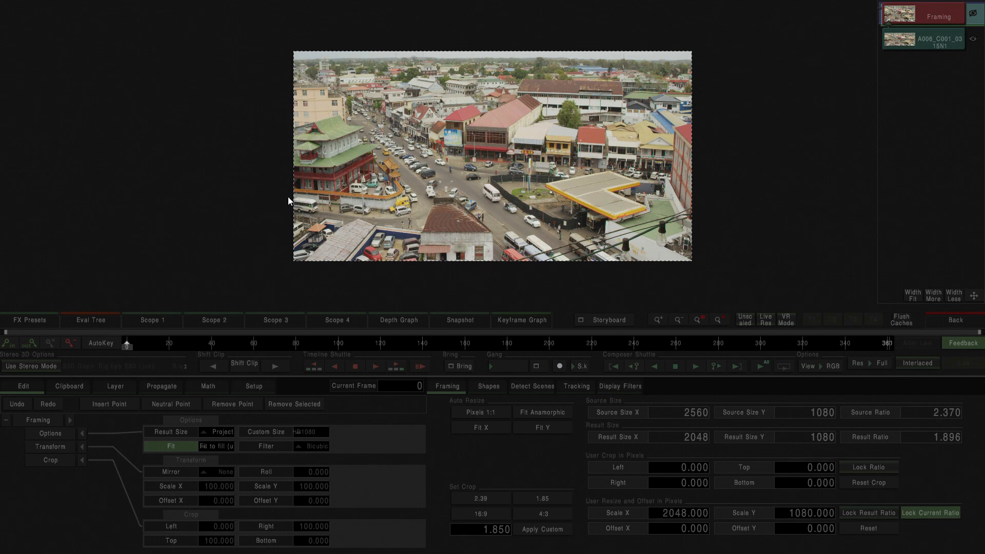
# Set the first clip's Framing Fit mode to 1:1 pixels, centre crop/pad
pyautogui.click(224, 448)
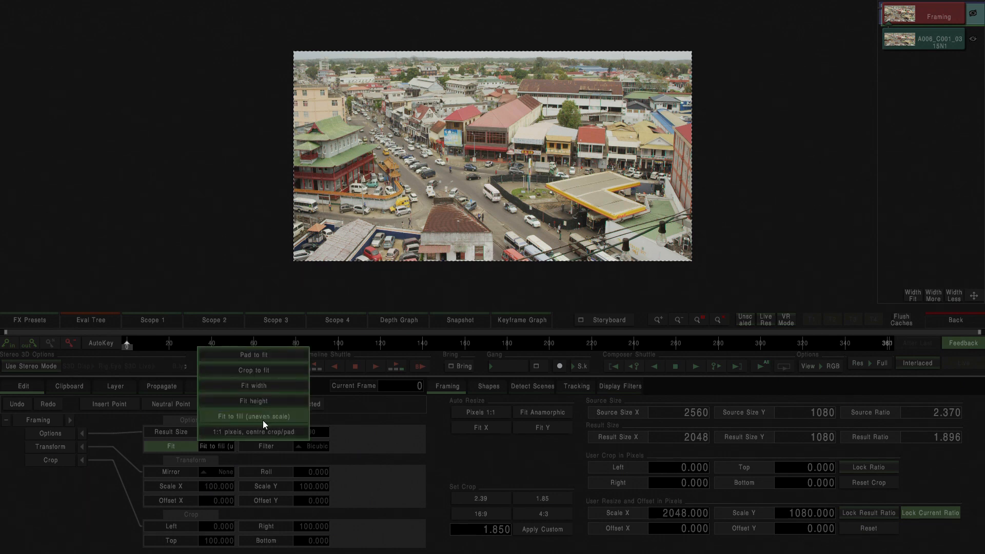
pyautogui.click(235, 432)
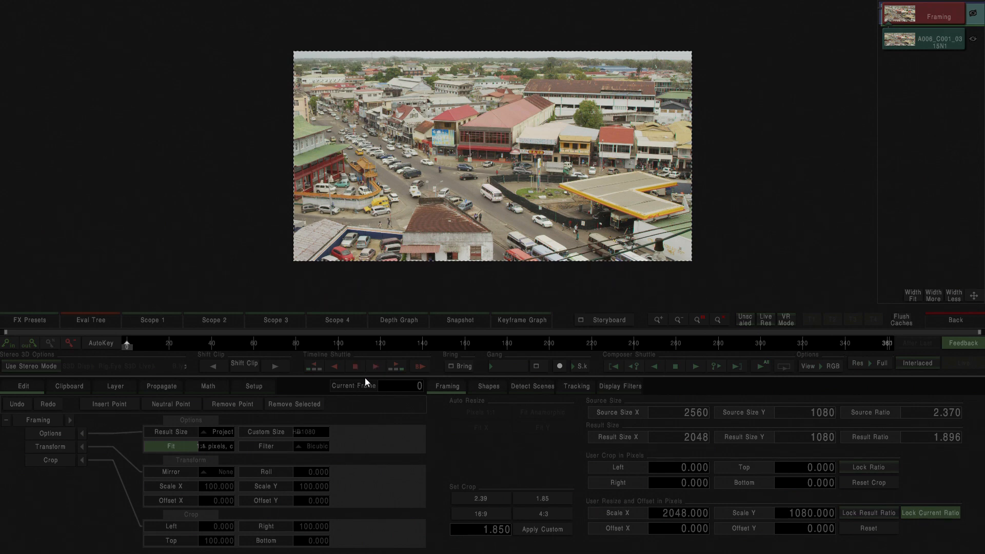
# Show the storyboard in Split mode beneath the image and close its display options
pyautogui.click(593, 320)
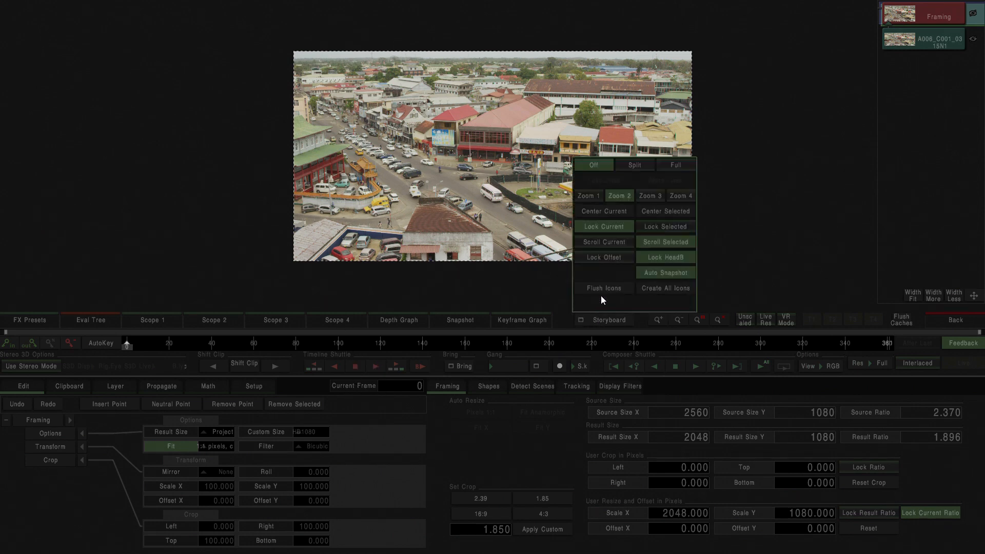
pyautogui.click(627, 165)
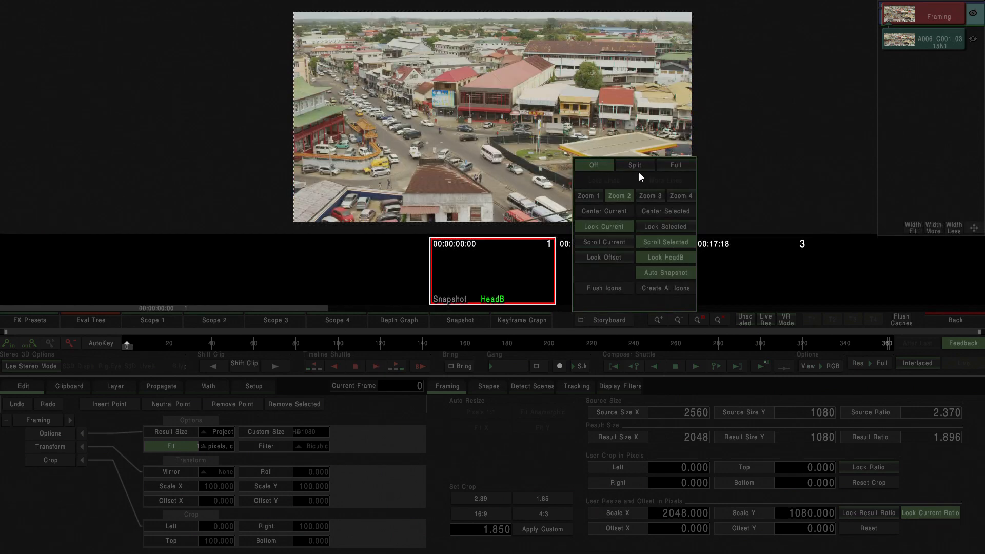
pyautogui.click(602, 323)
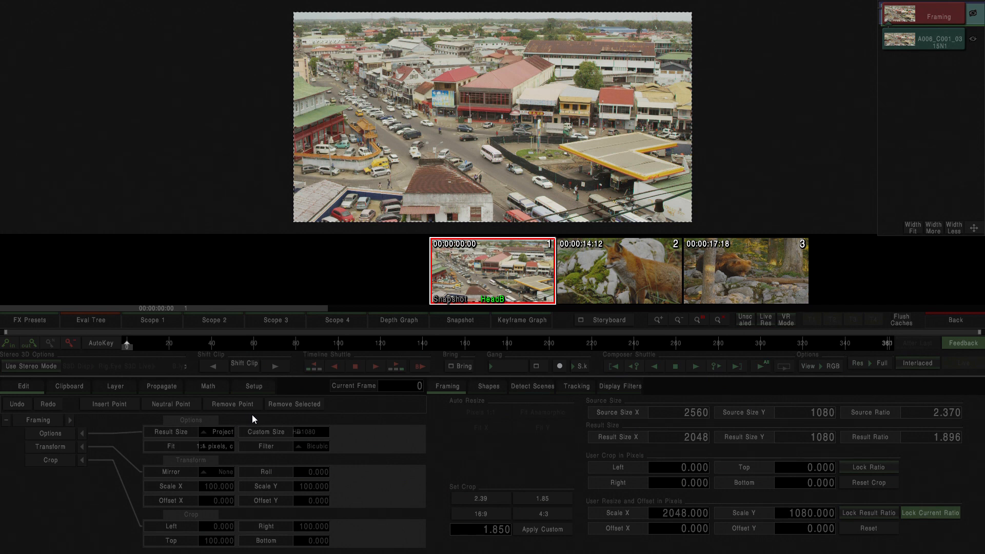
# Change the street clip's Framing Fit mode to Pad to fit
pyautogui.click(221, 445)
pyautogui.click(246, 356)
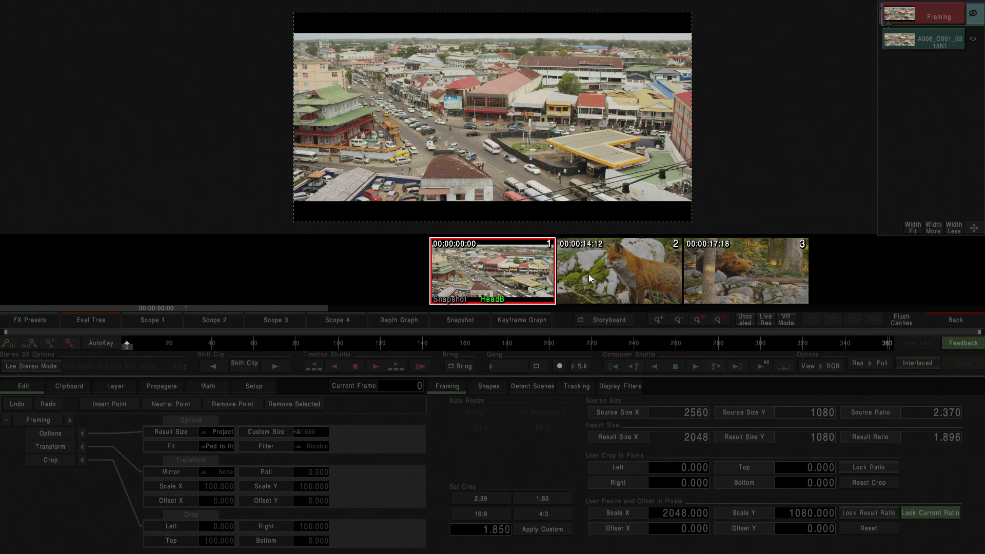
# Go to the Framing effect of the second clip, the fox, and set its Result Size to Project
pyautogui.click(400, 365)
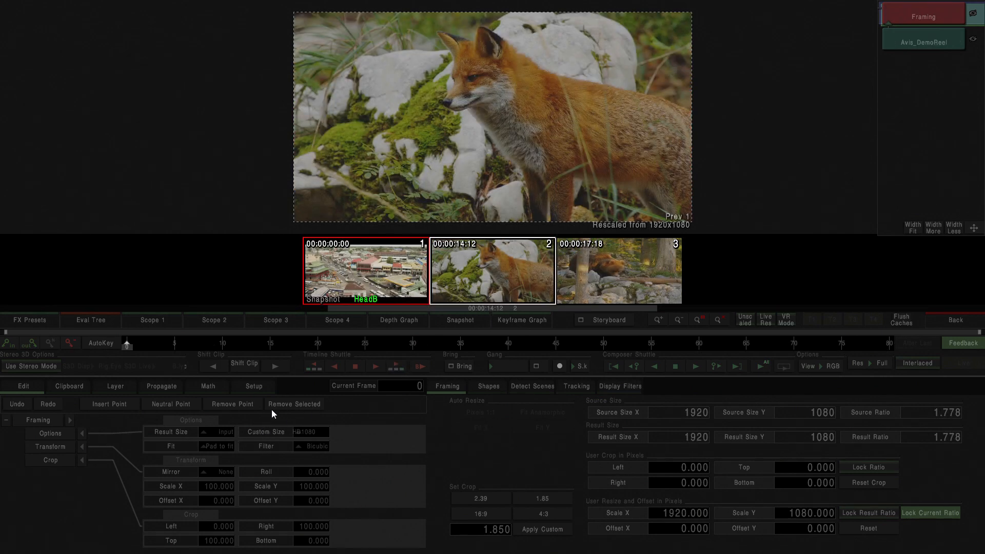
pyautogui.click(216, 434)
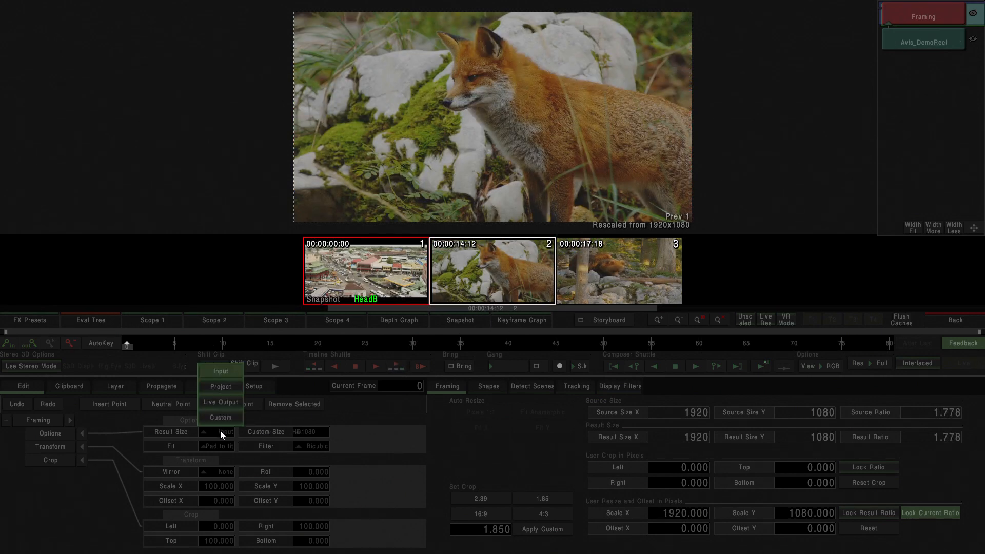
pyautogui.click(221, 387)
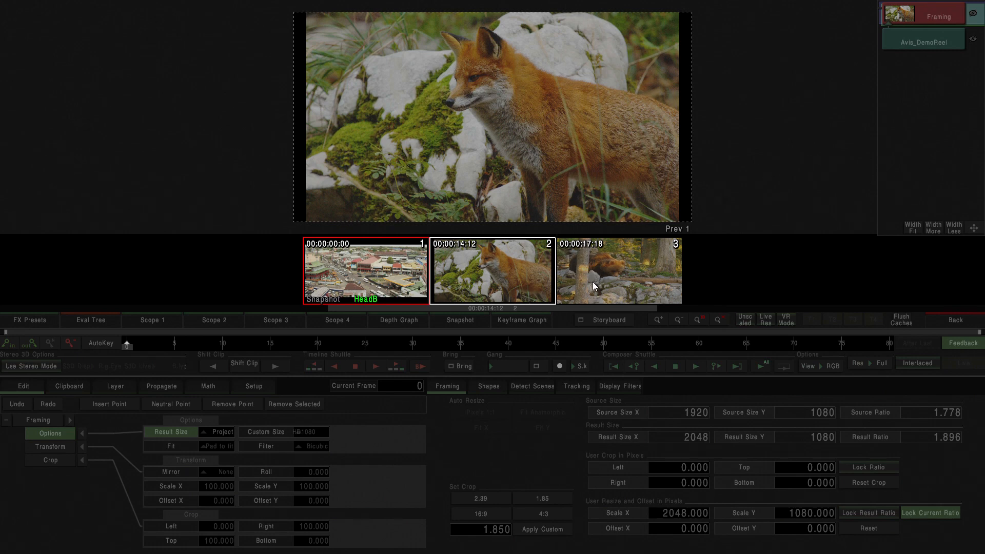
# Go to the bear clip's Framing effect and set its Result Size to Project, leaving Fit on Pad to fit
pyautogui.click(398, 367)
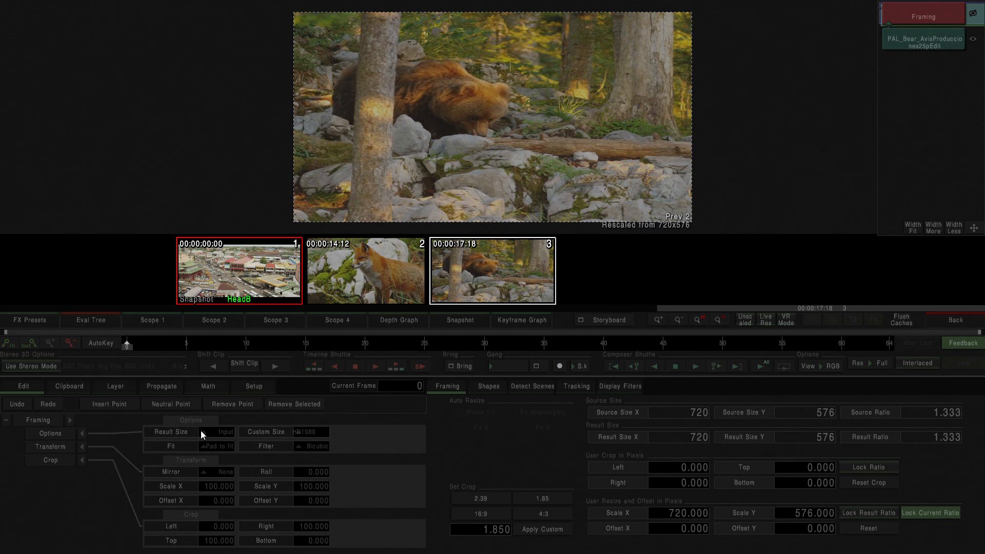
pyautogui.click(224, 432)
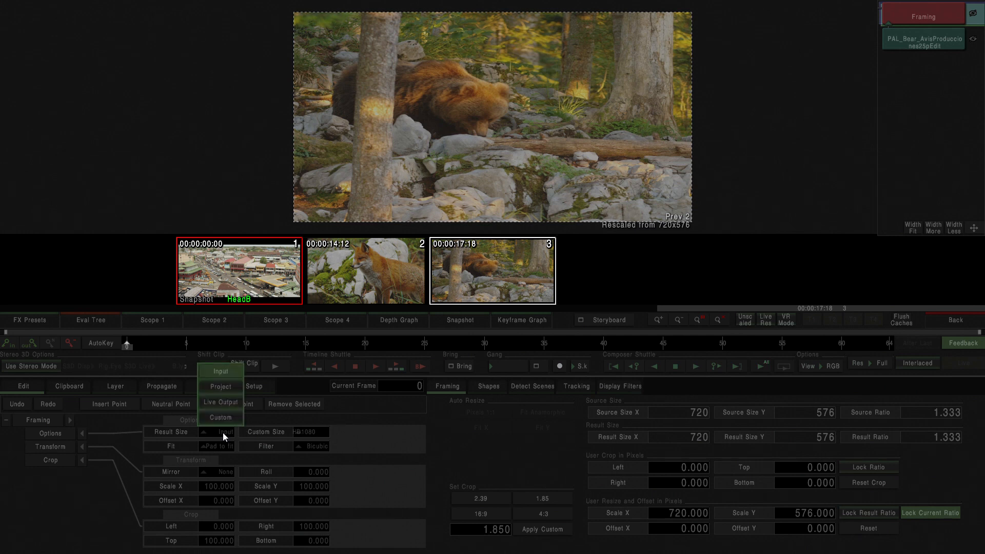
pyautogui.click(224, 386)
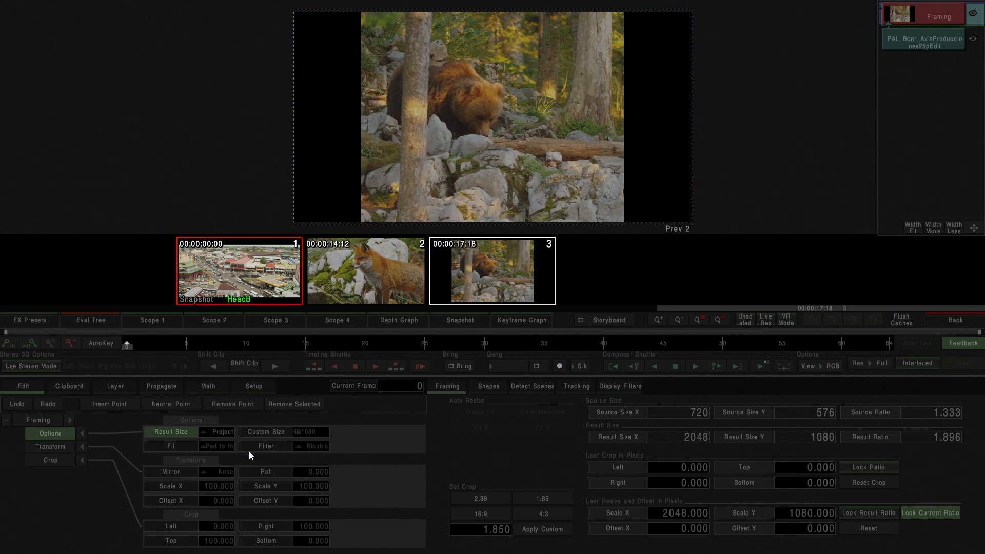
pyautogui.click(220, 445)
pyautogui.click(220, 443)
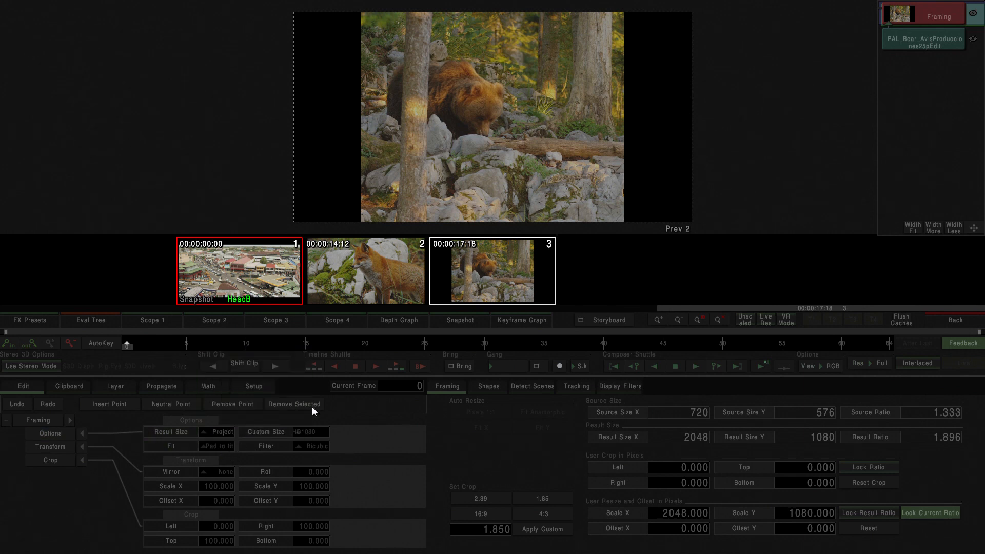